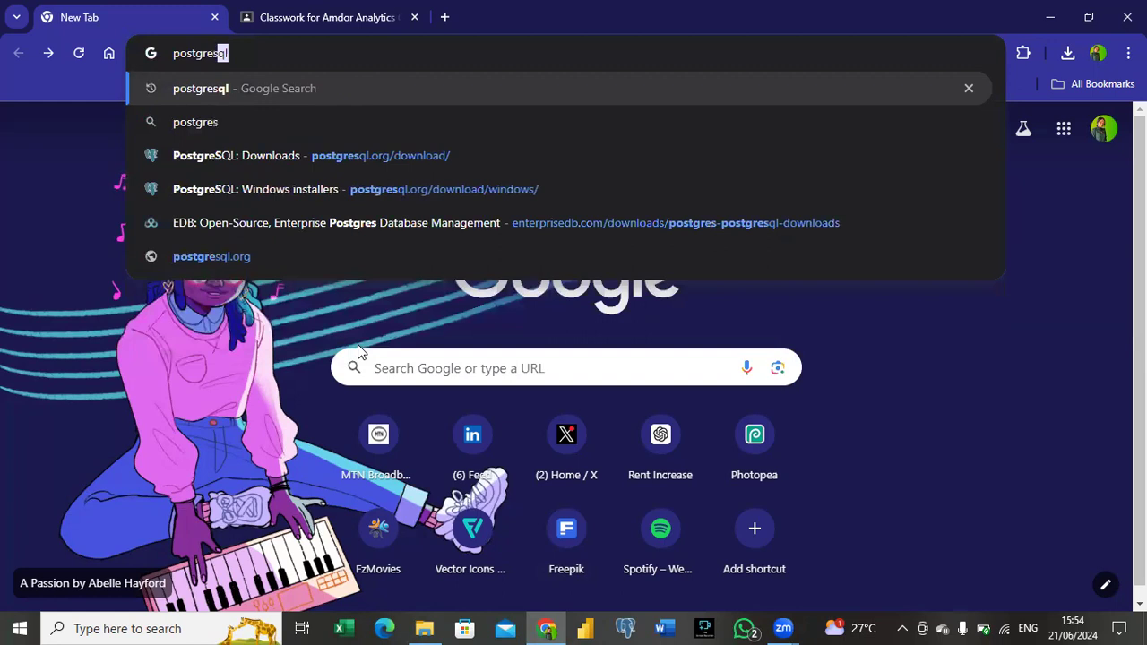
Step: Search the web for "postgresql" and open the Downloads page of postgresql.org
key("Return")
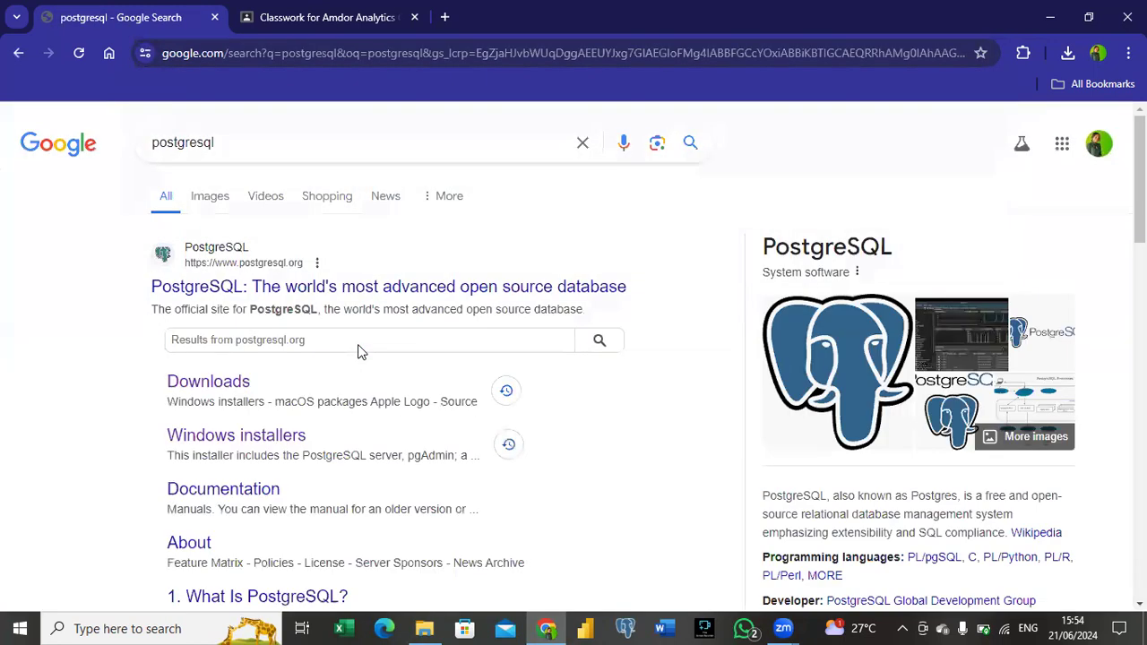
scroll(185, 318, "down", 1)
scroll(184, 318, "down", 1)
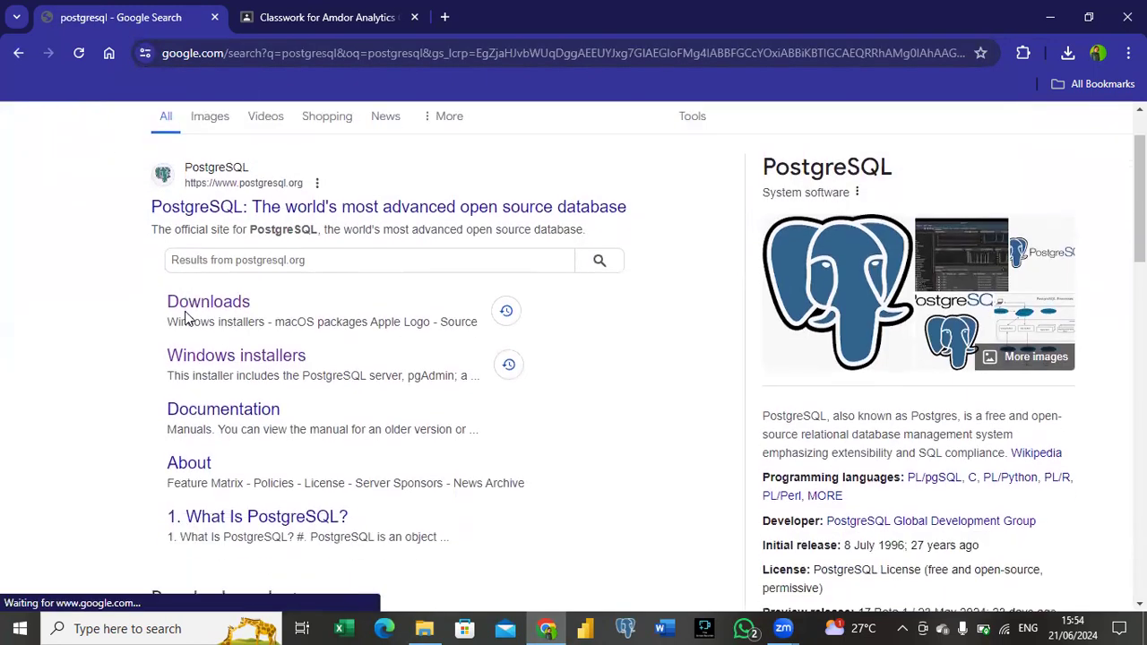
left_click(218, 309)
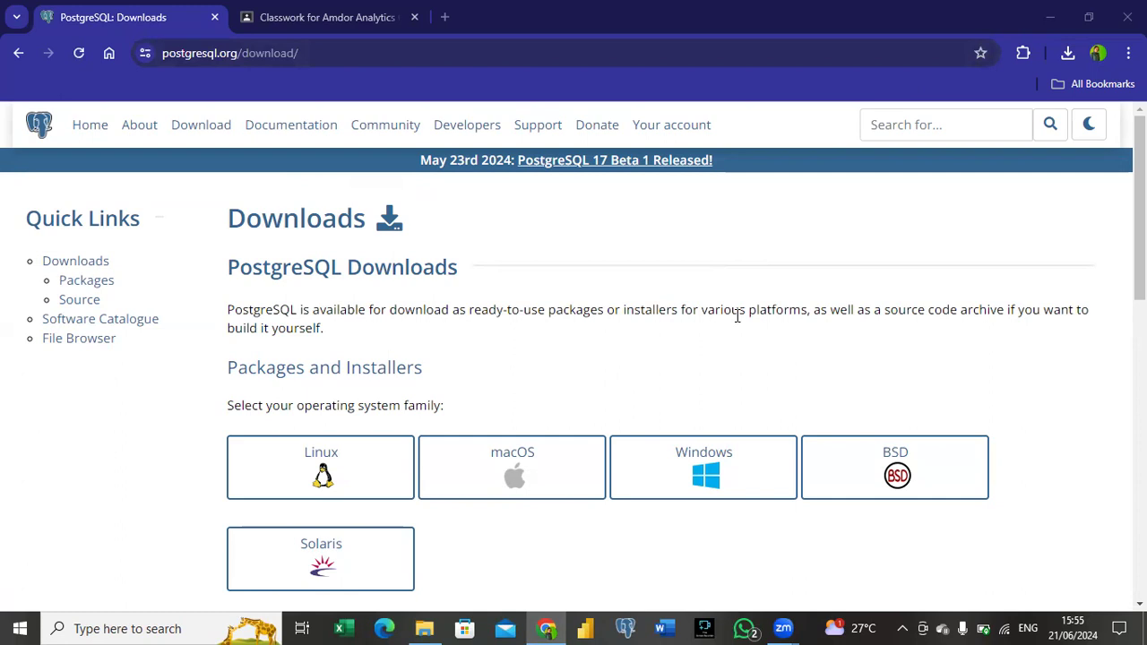
Step: Choose Windows as the operating system and follow the link to the EDB installer downloads
scroll(289, 400, "down", 1)
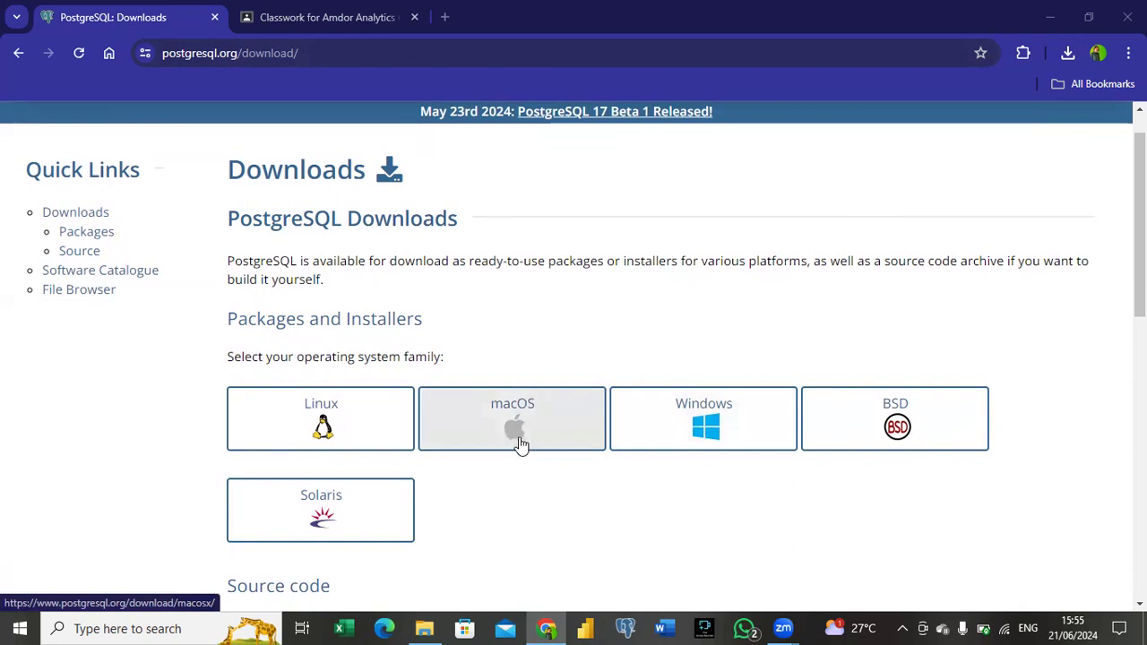
left_click(716, 433)
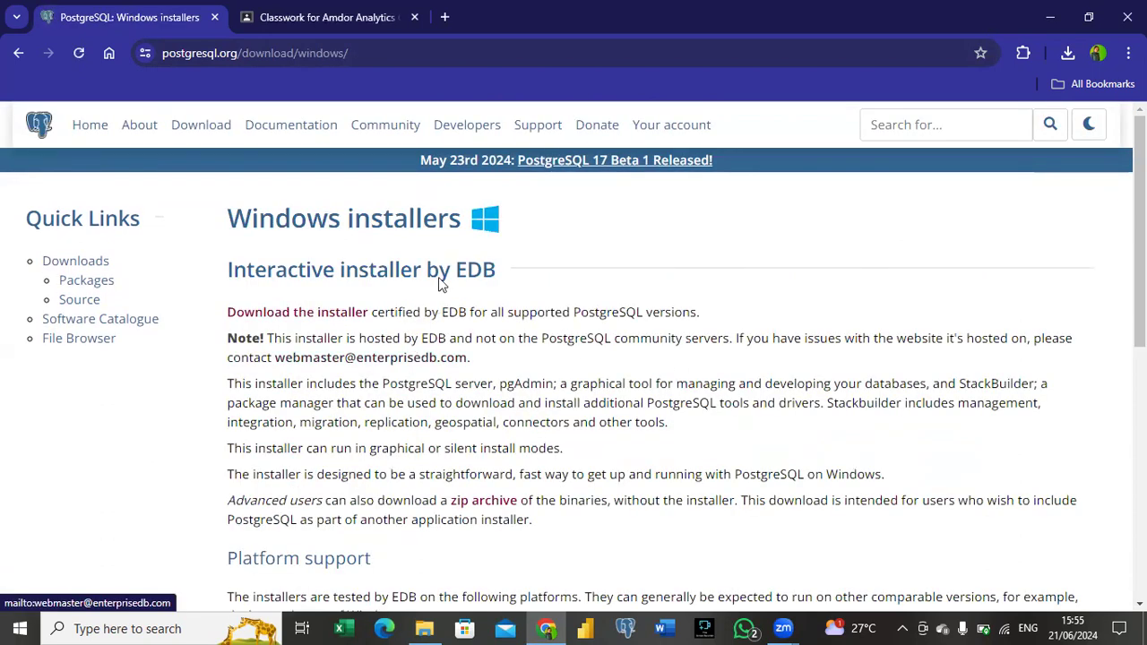
scroll(306, 308, "up", 3)
scroll(306, 308, "up", 2)
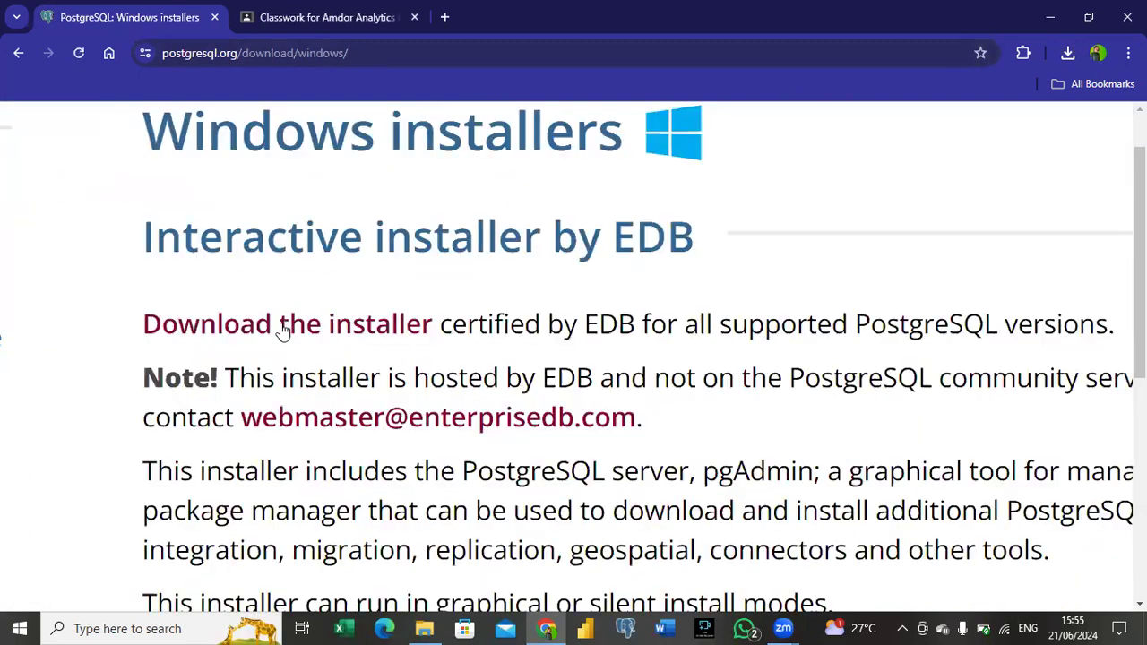
scroll(336, 332, "down", 1)
left_click(337, 328)
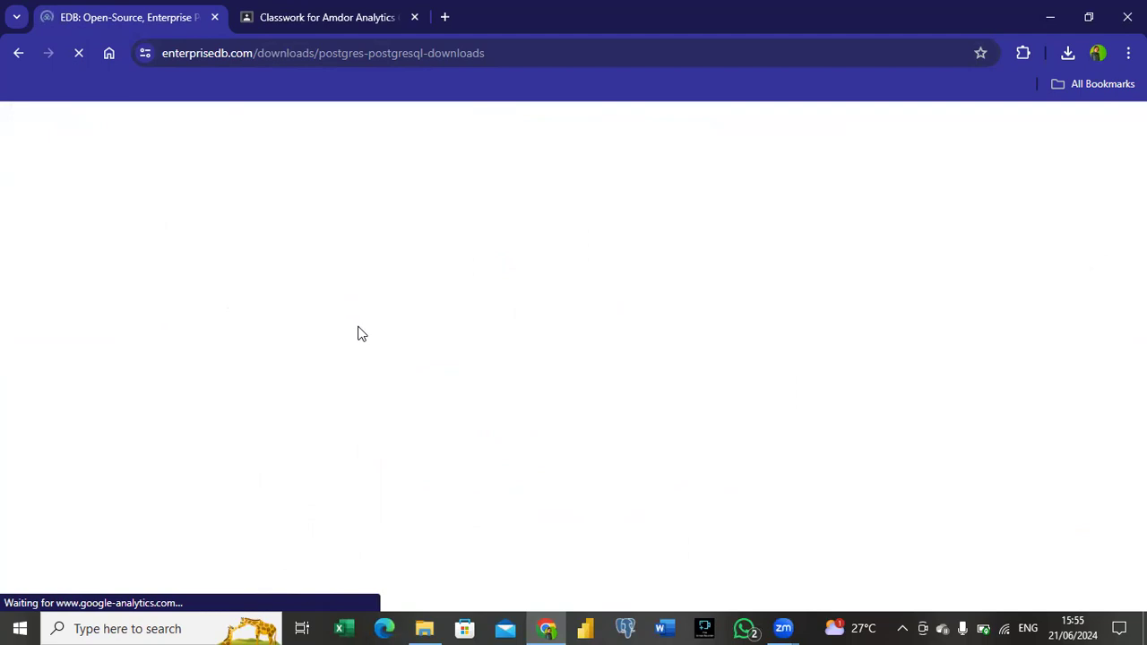
Step: Start downloading the PostgreSQL 15.7 installer for Windows x86-64
scroll(176, 276, "down", 2)
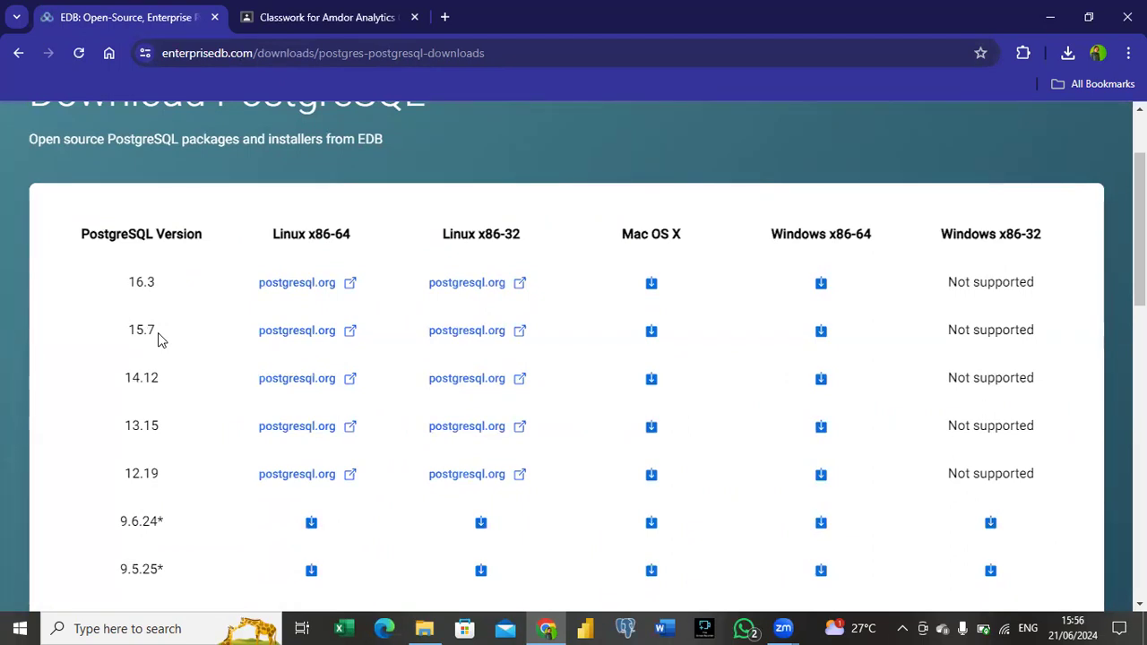
scroll(158, 333, "up", 1)
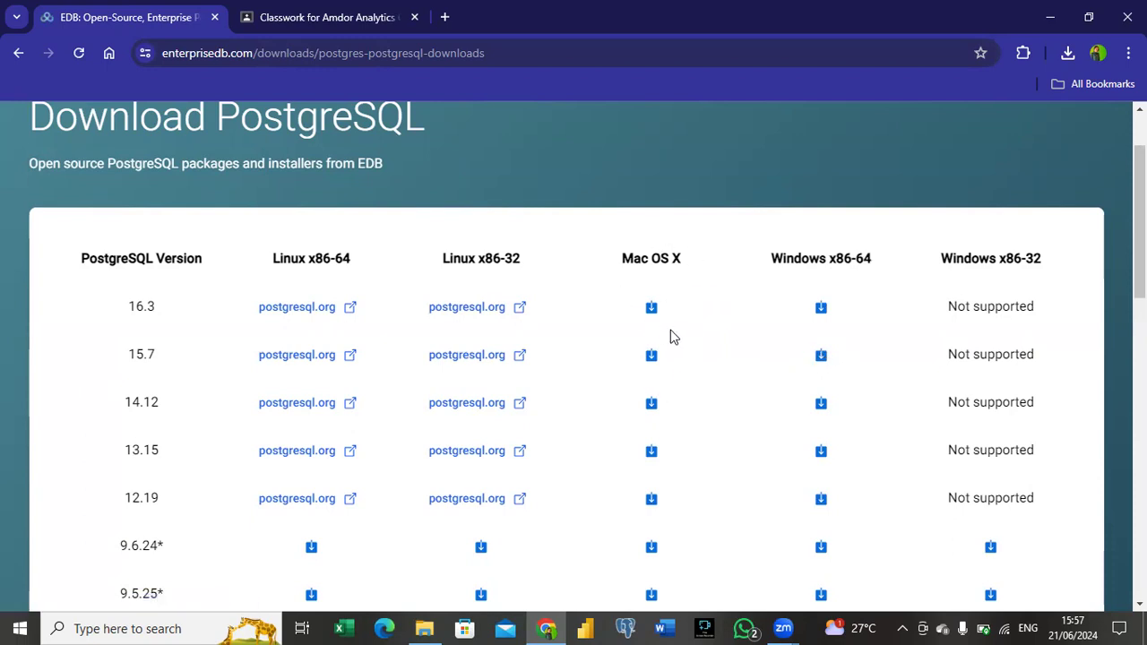
left_click(821, 357)
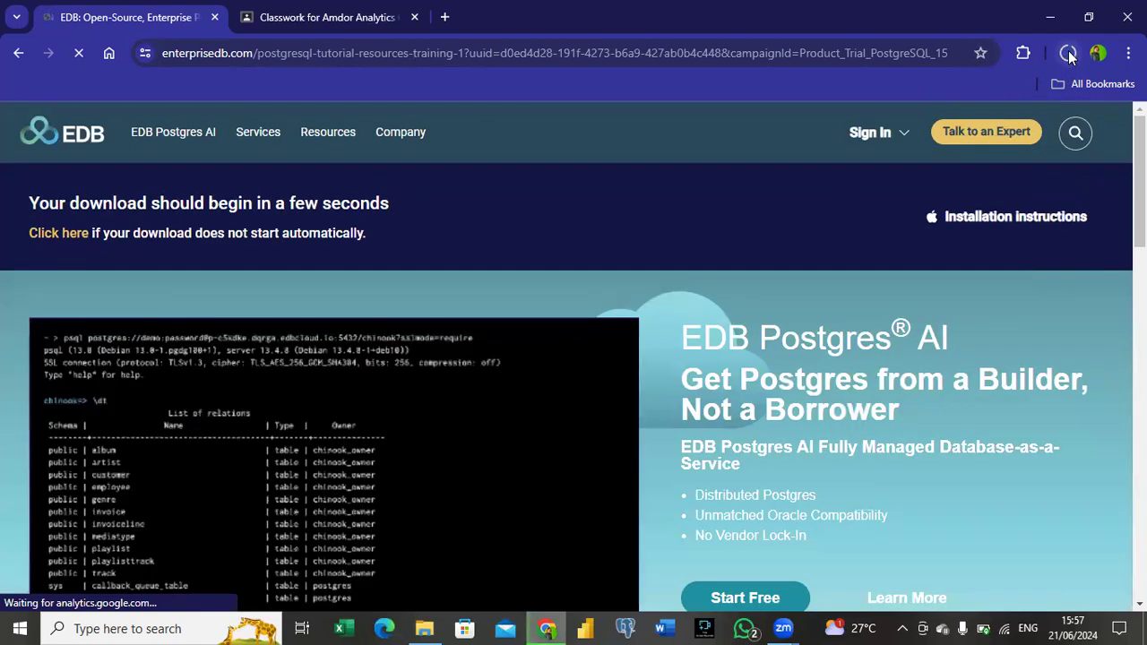
Step: Cancel the running PostgreSQL 15.7 installer download and close the download history
left_click(1069, 55)
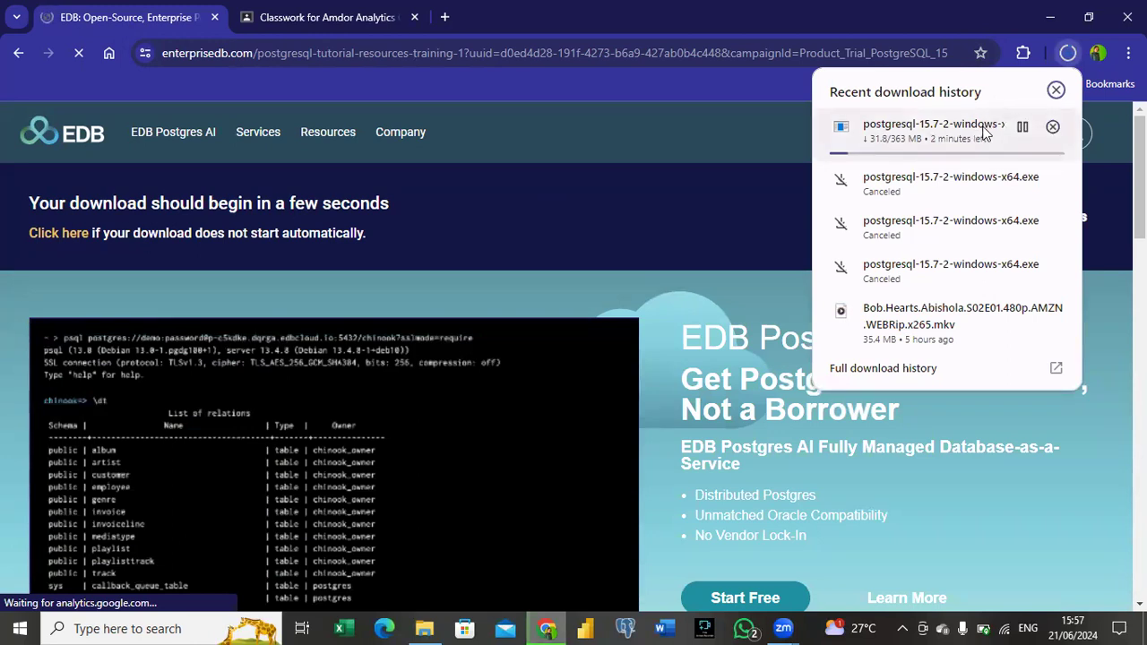
left_click(1054, 127)
left_click(1057, 91)
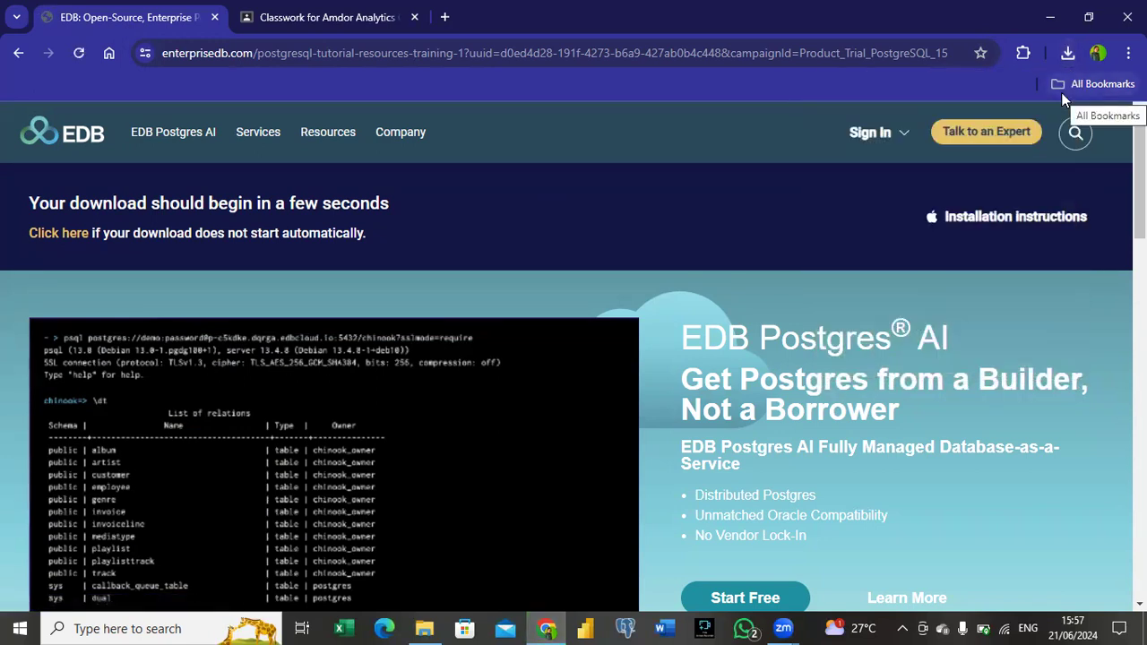
Step: Switch to File Explorer, run postgresql-15.6-1-windows-x64 from the setup folder, and continue past the welcome page
left_click(427, 627)
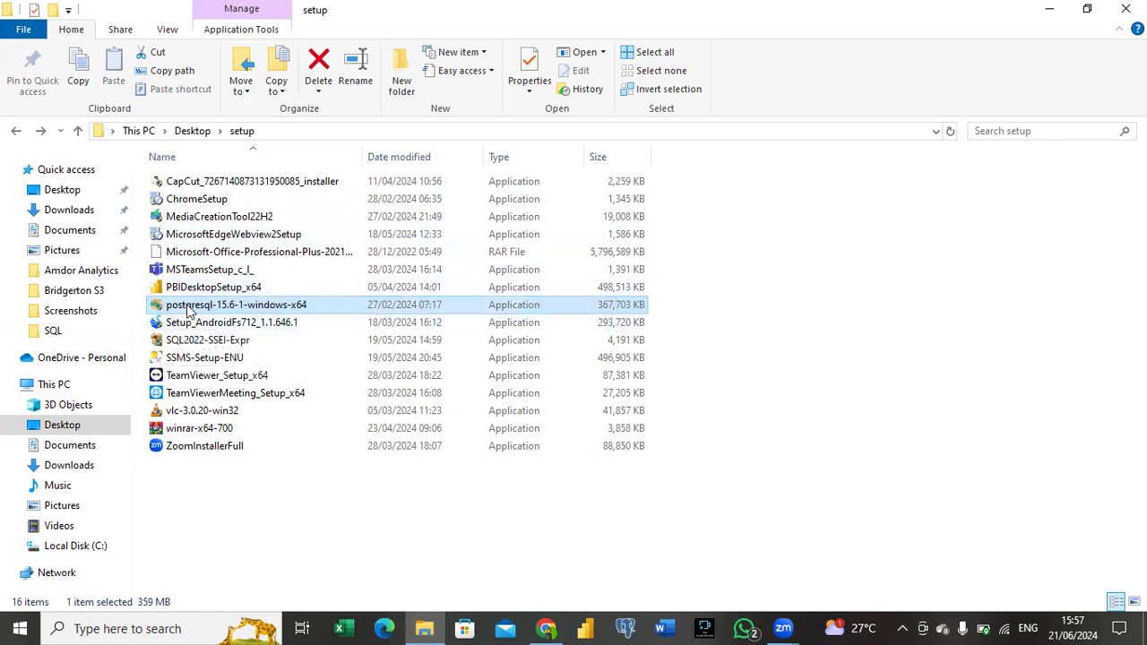
double_click(328, 309)
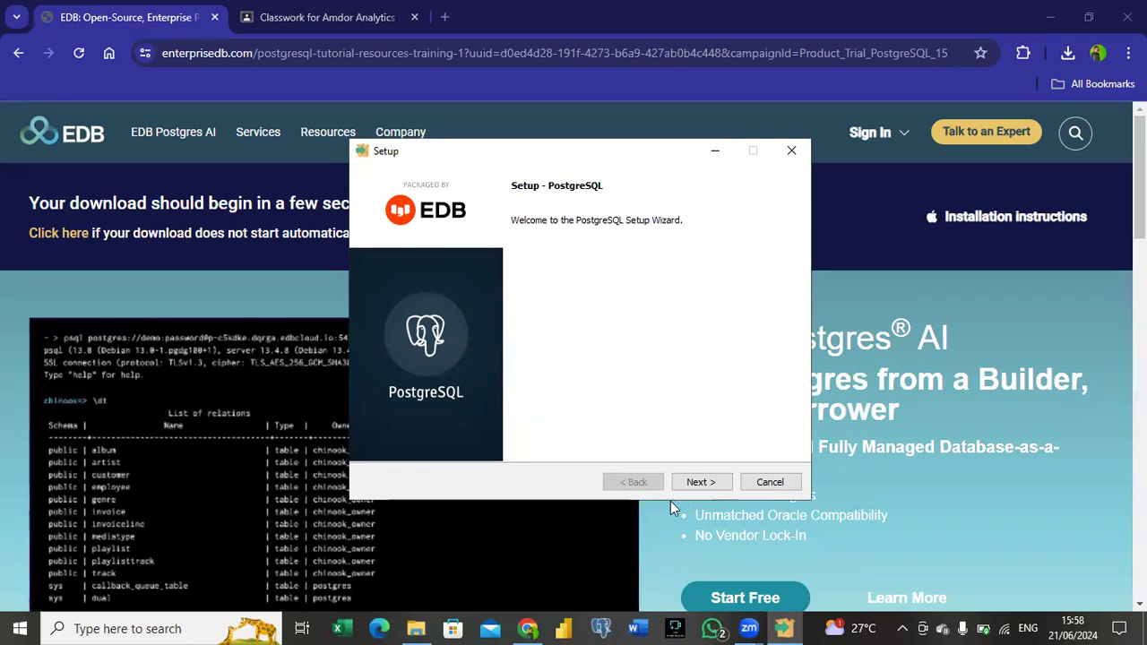
left_click(700, 484)
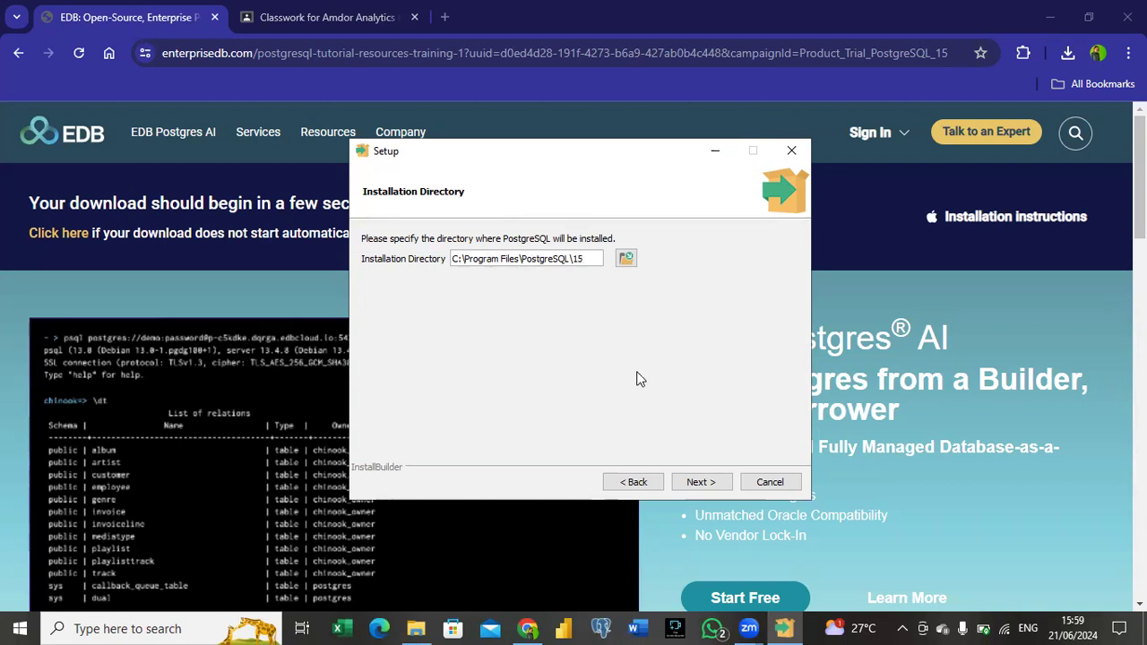
Step: Accept the default installation and data directories, and include PostgreSQL Server, pgAdmin 4 and Command Line Tools without Stack Builder
left_click(705, 488)
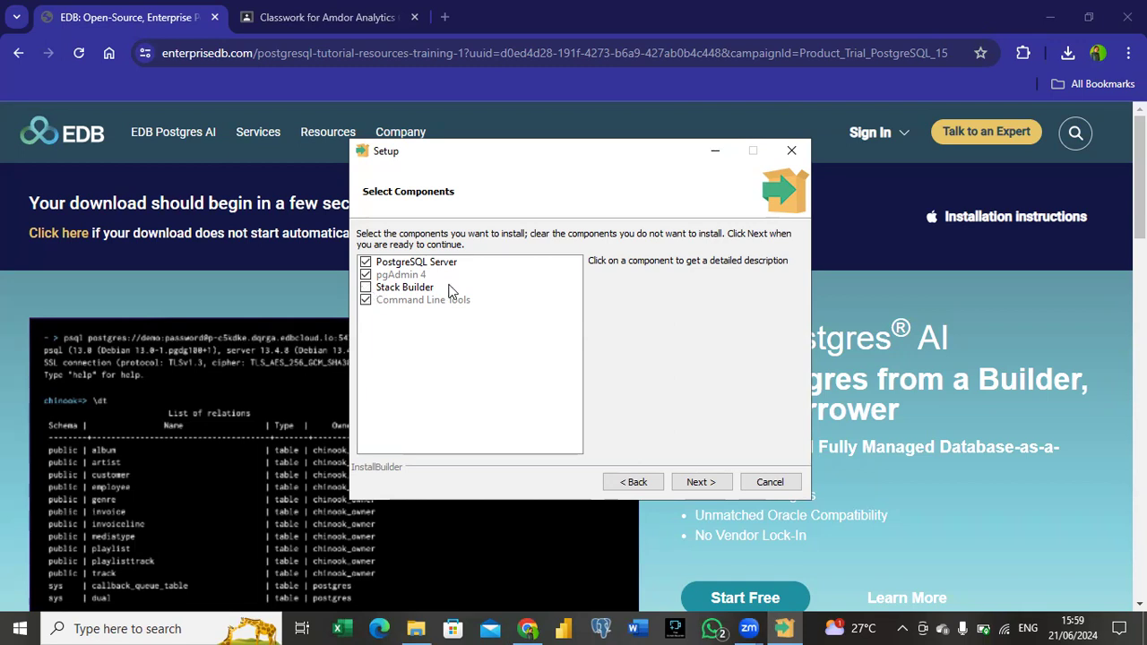
left_click(371, 276)
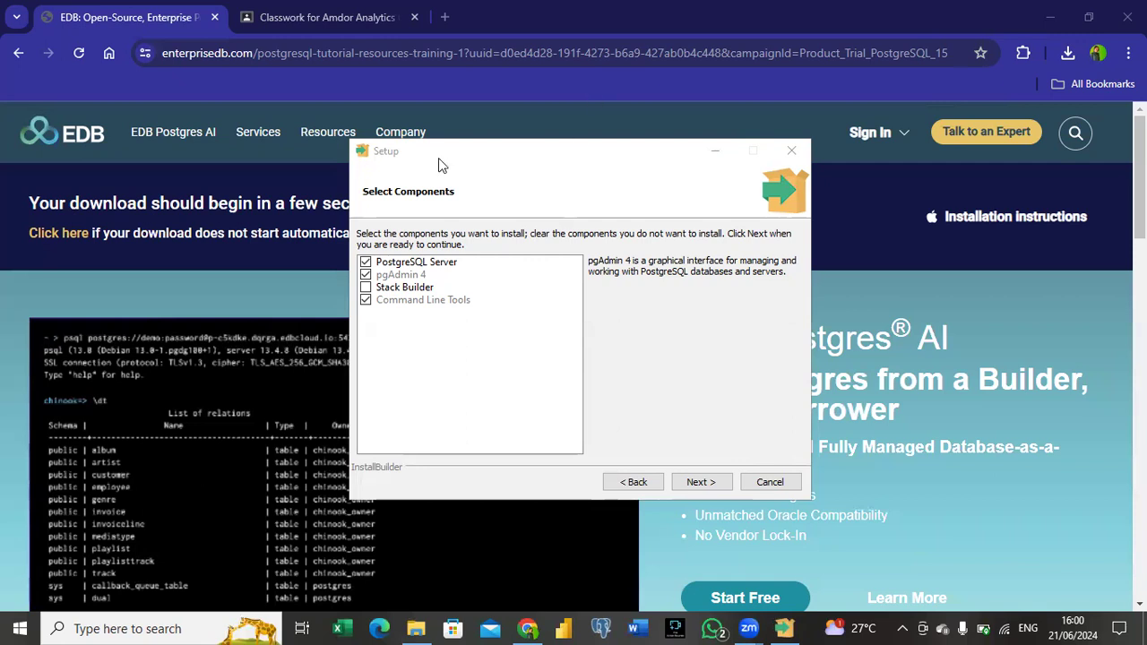
left_click(700, 484)
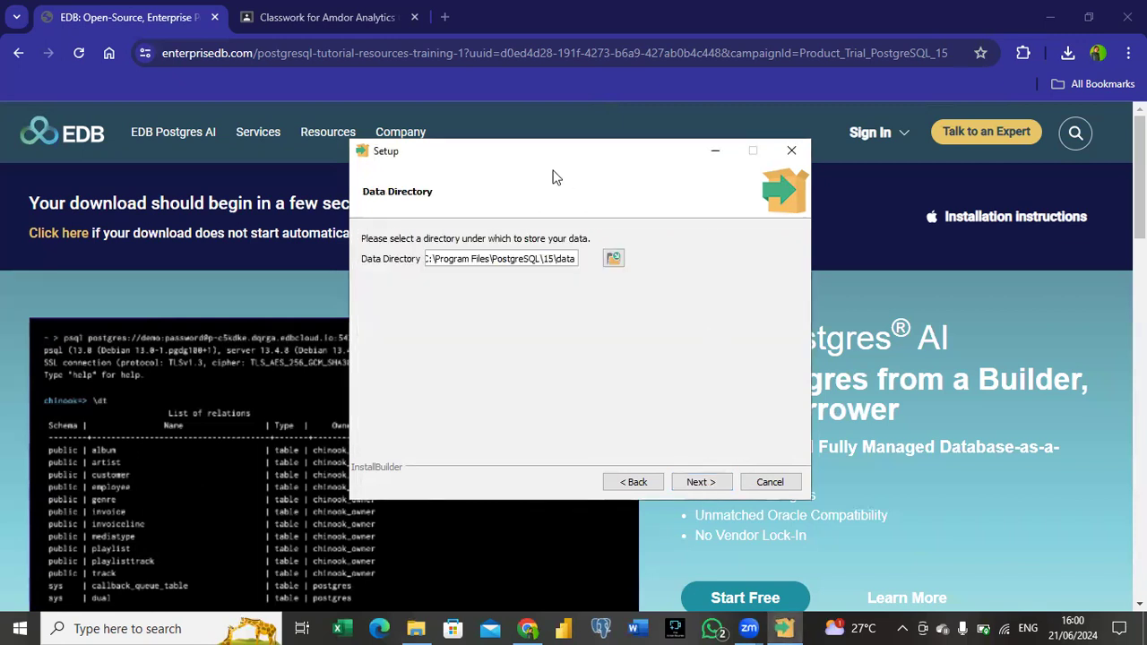
left_click(718, 482)
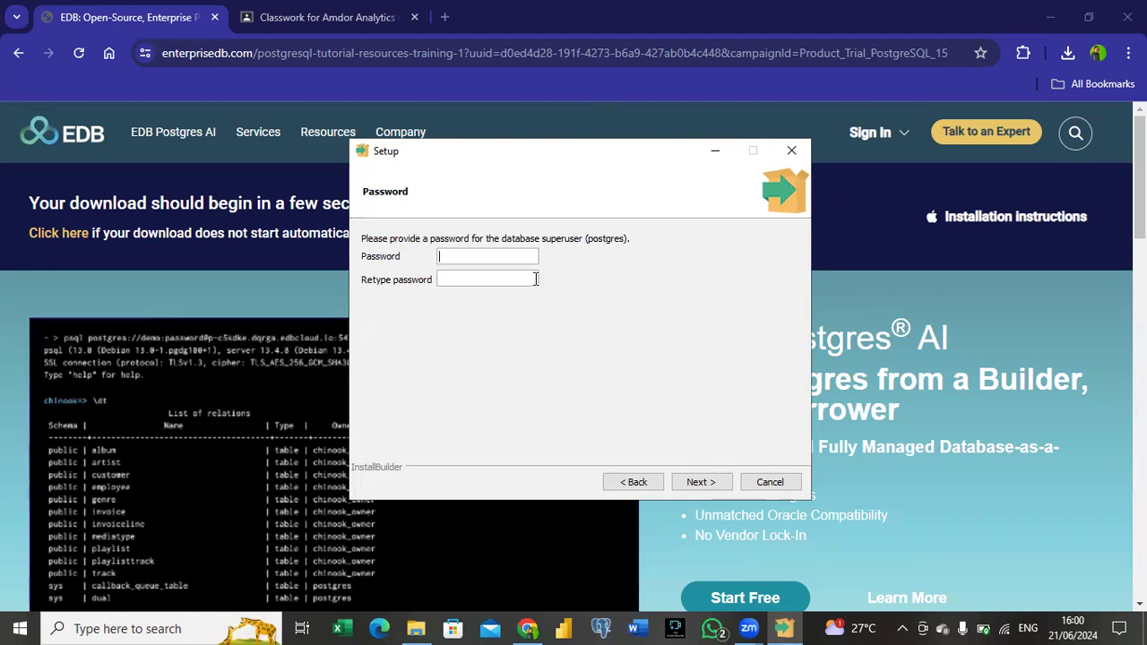
Step: Enter and retype the database superuser password, and continue to the port setting
type("admin")
left_click(513, 273)
type("admin")
left_click(717, 484)
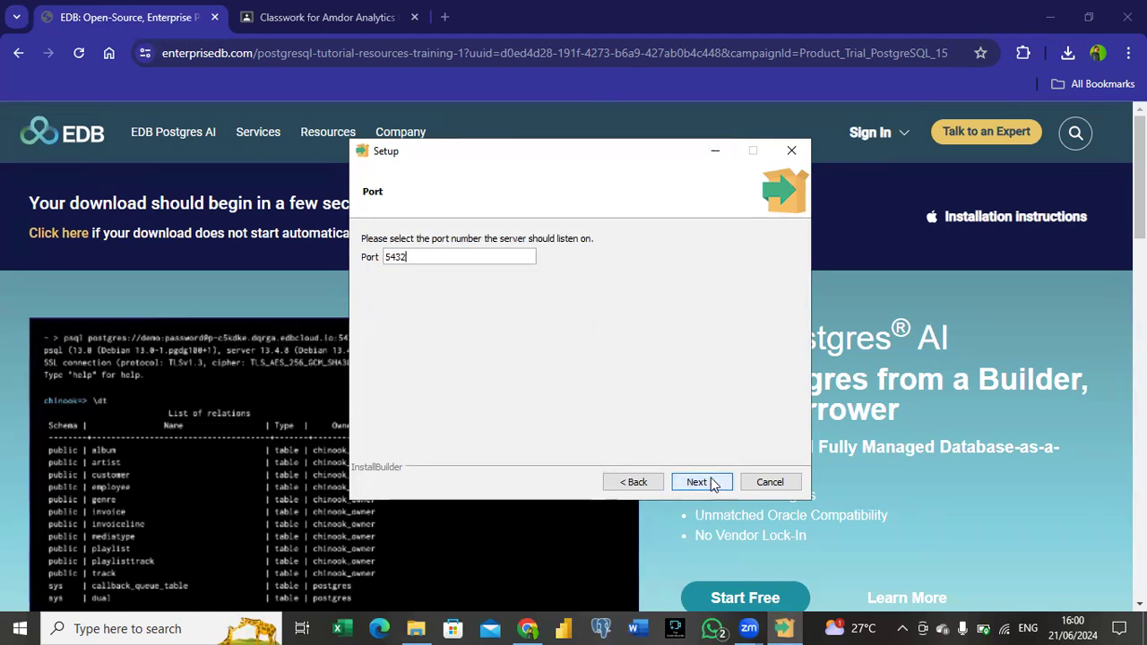
Step: Keep port 5432 and the remaining default settings, install PostgreSQL, and finish the setup wizard
left_click(712, 484)
left_click(712, 484)
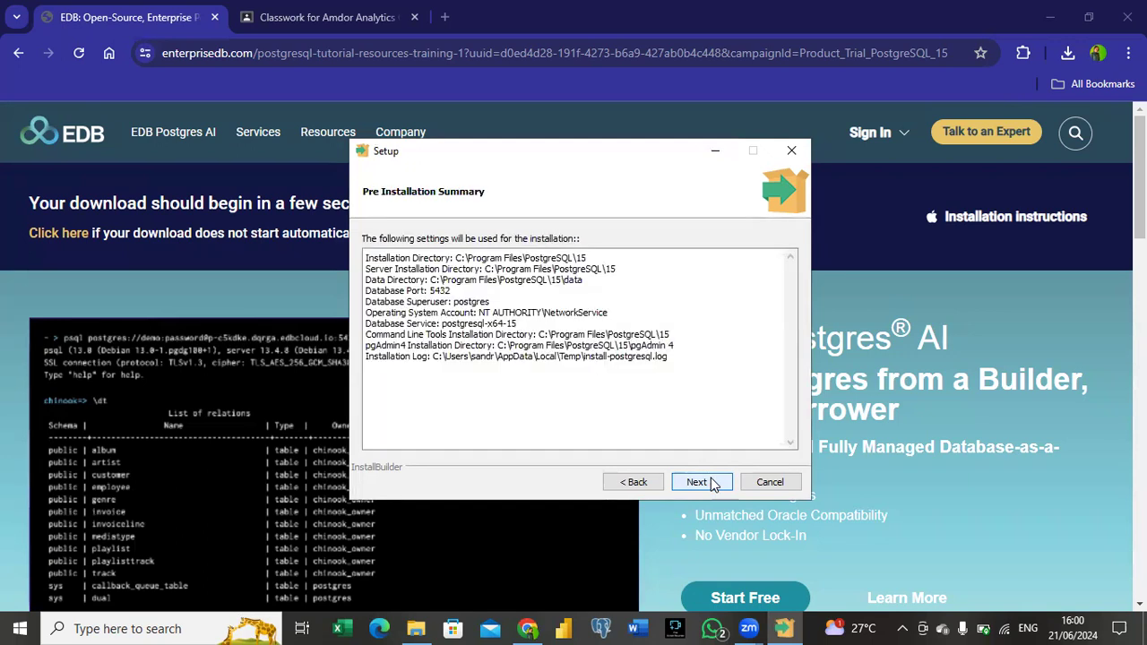
left_click(713, 484)
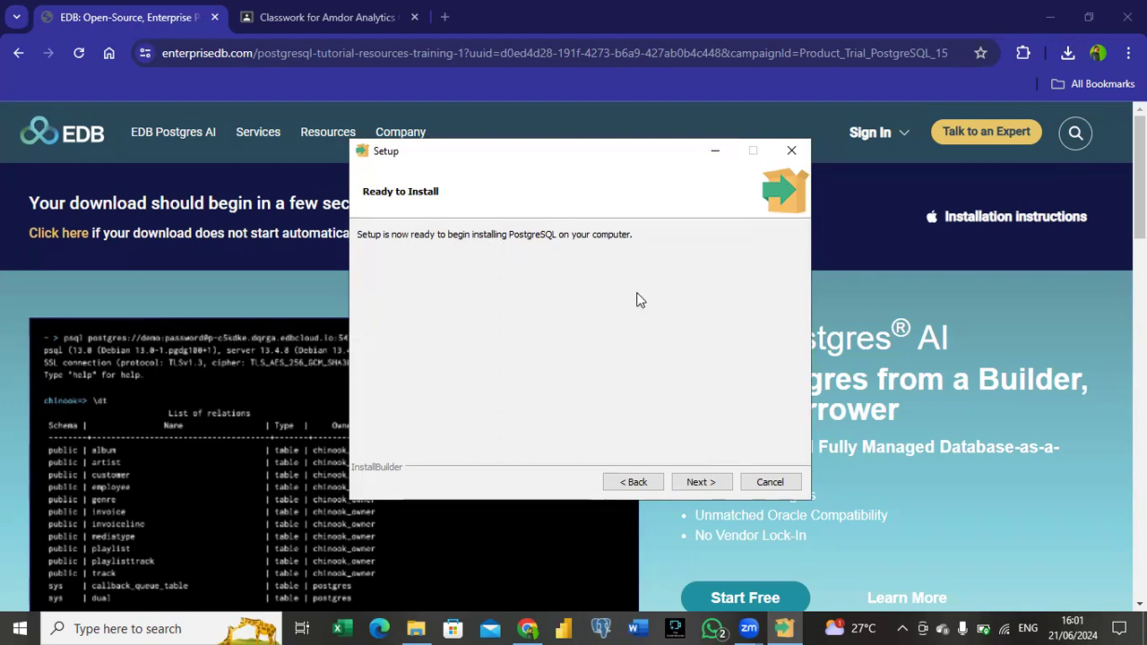
left_click(692, 484)
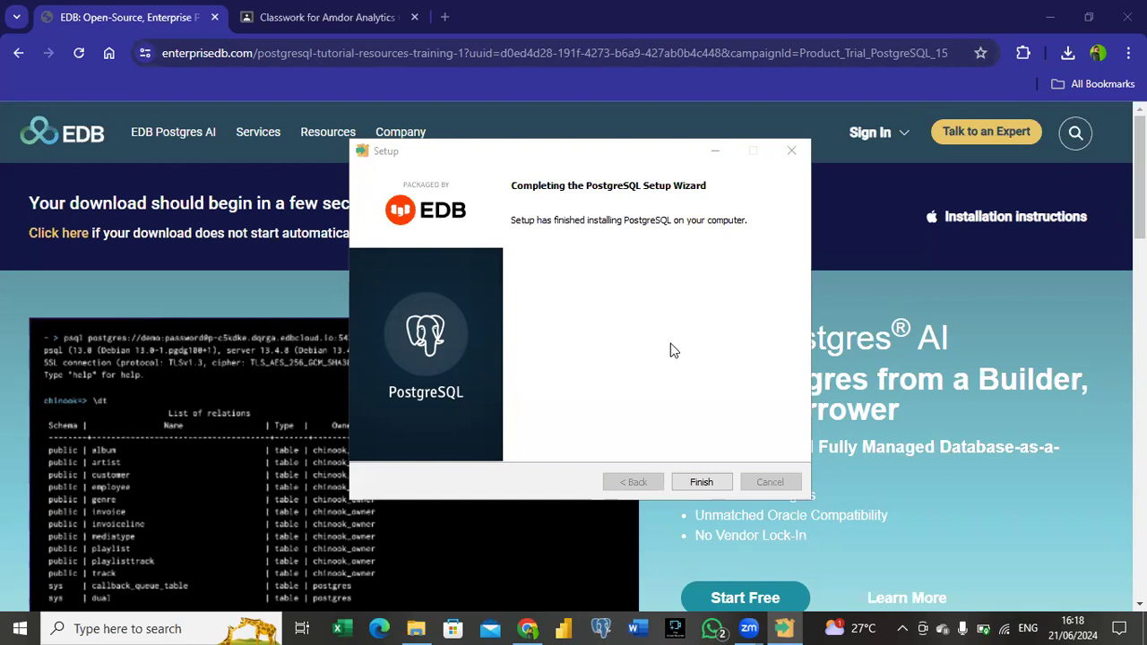
left_click(703, 489)
left_click(704, 488)
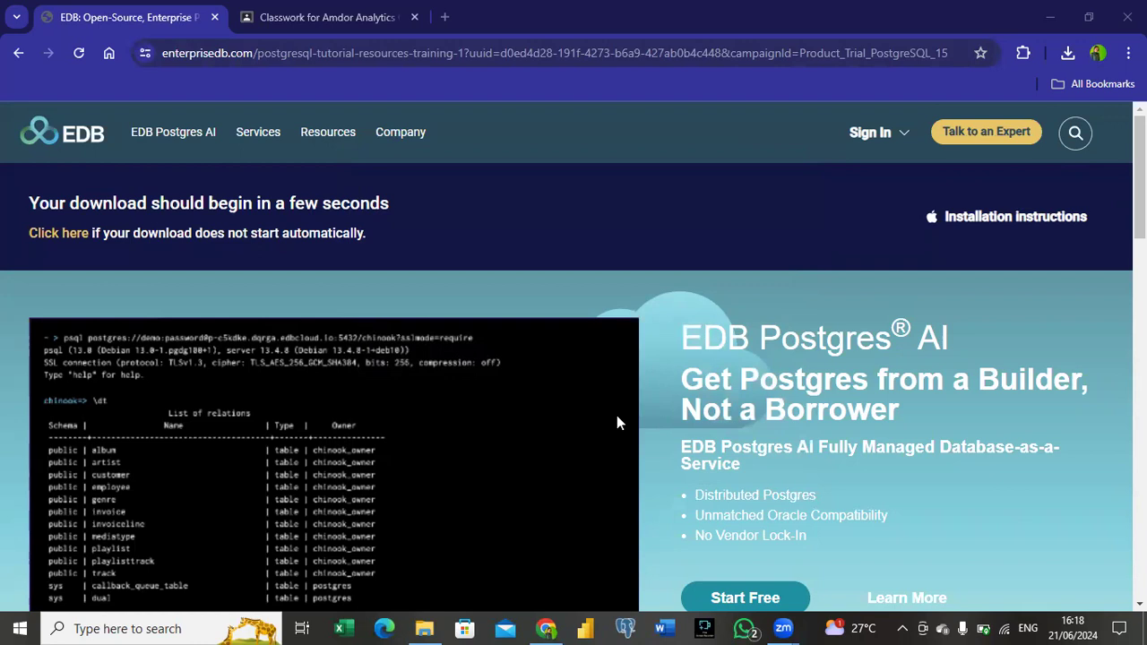
Step: Find pgAdmin 4 with the Windows search for "pg" and bring the launched app to the front
left_click(160, 628)
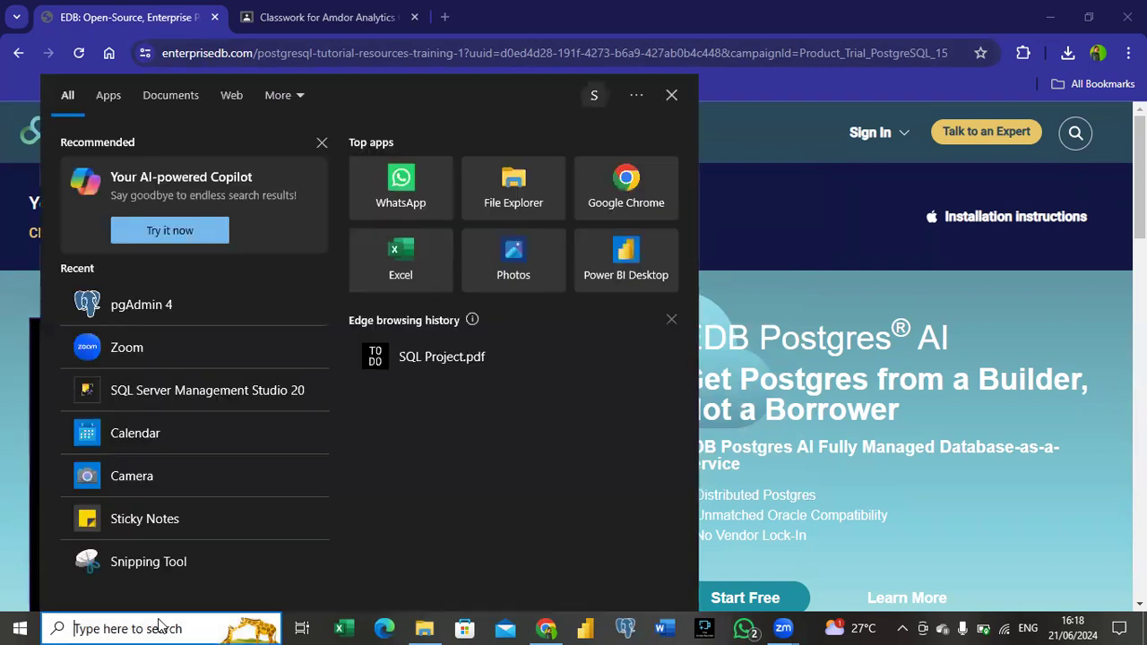
type("pg")
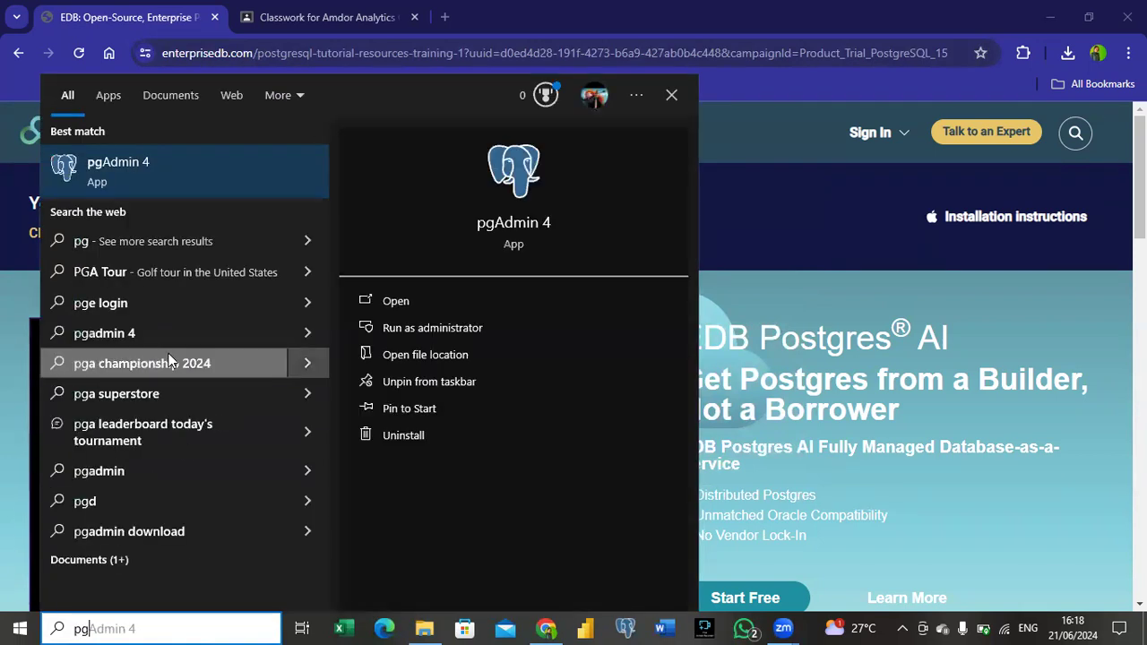
left_click(183, 170)
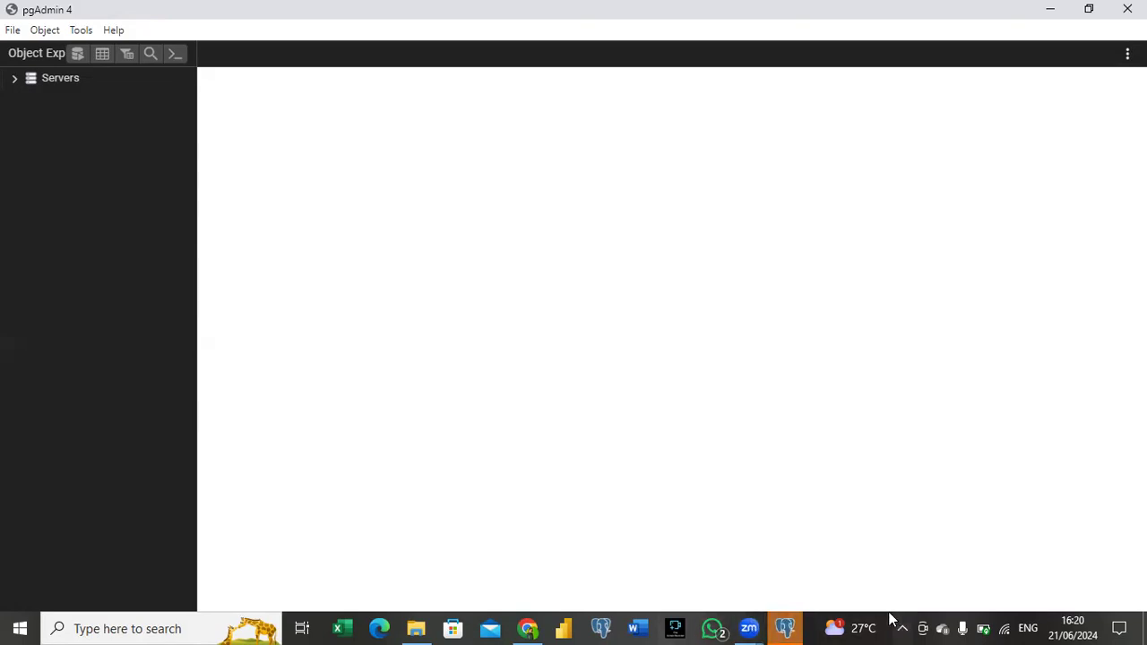
left_click(792, 627)
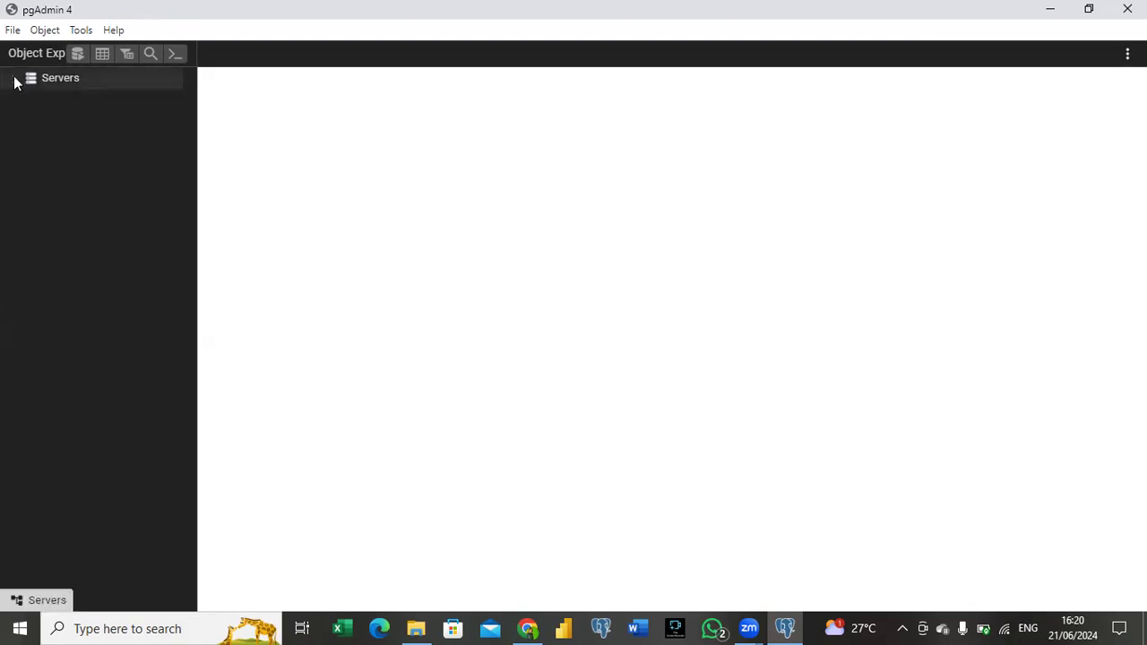
Step: Expand the Servers tree down to the postgres database under PostgreSQL 15, and close pgAdmin 4
key("ctrl+plus")
key("ctrl+plus")
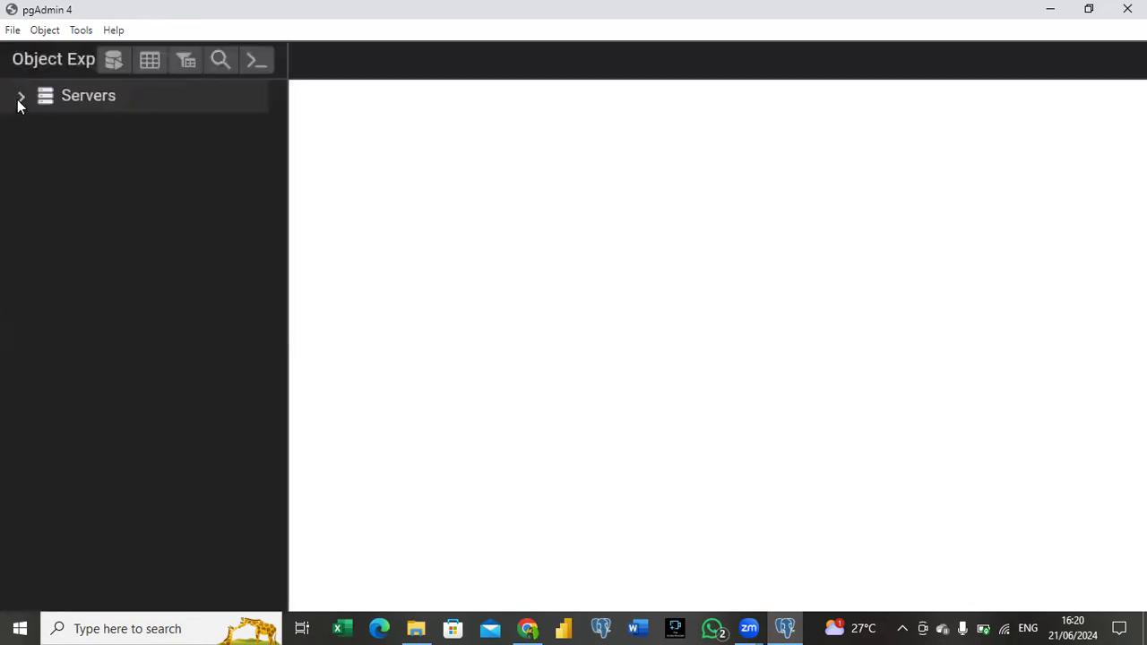
key("ctrl+minus")
key("ctrl+minus")
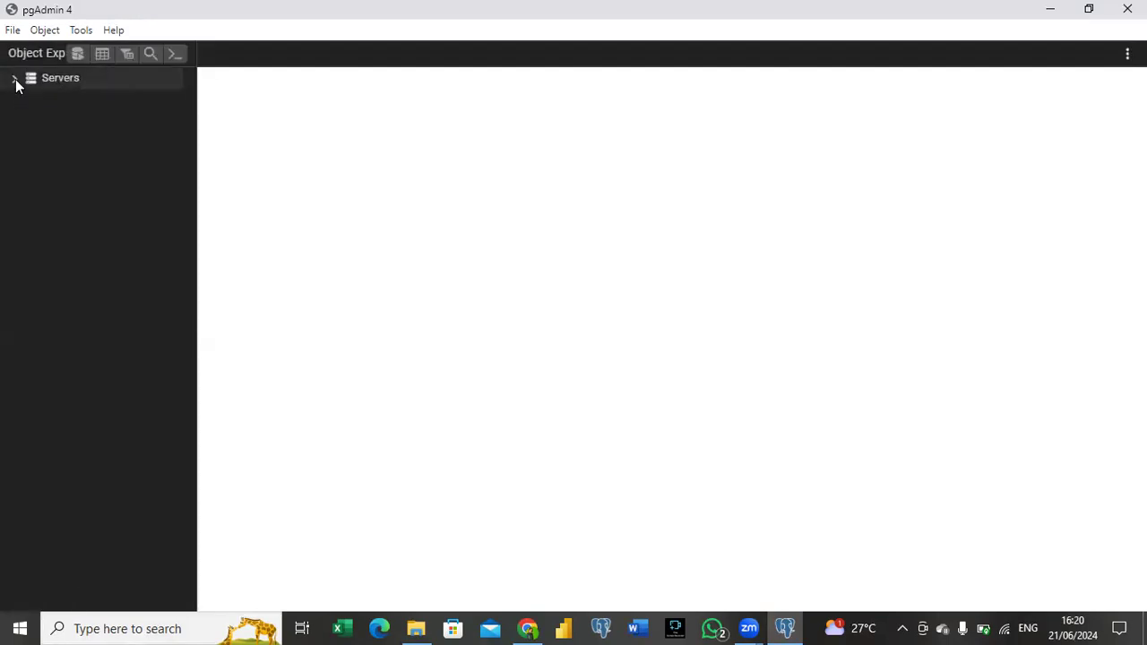
left_click(15, 80)
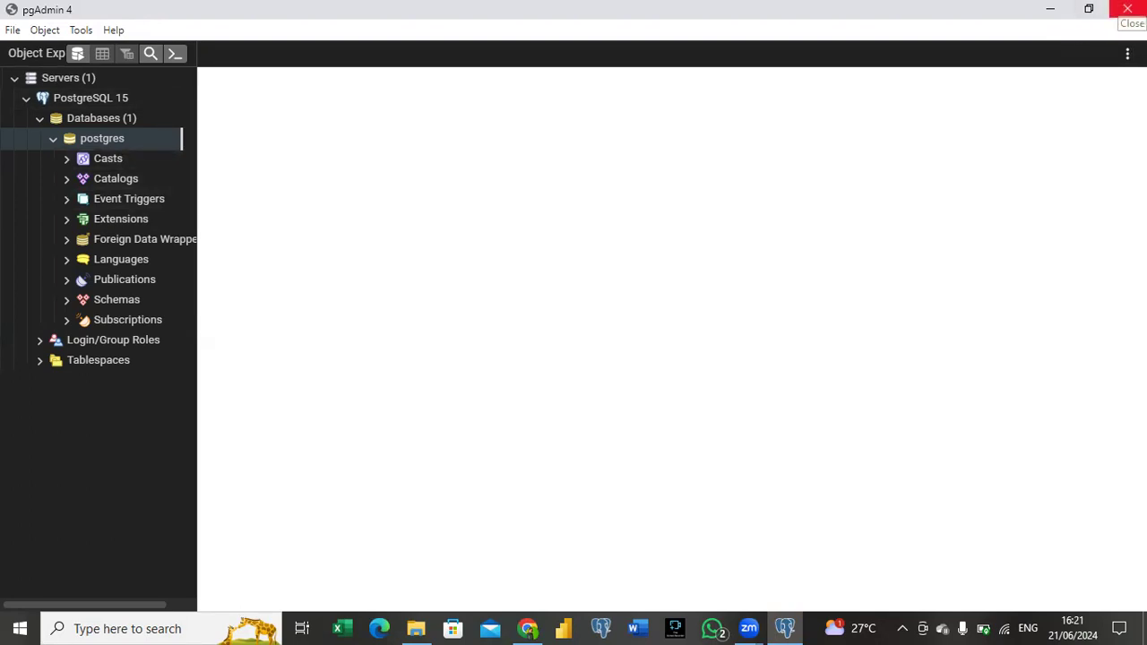
left_click(1127, 9)
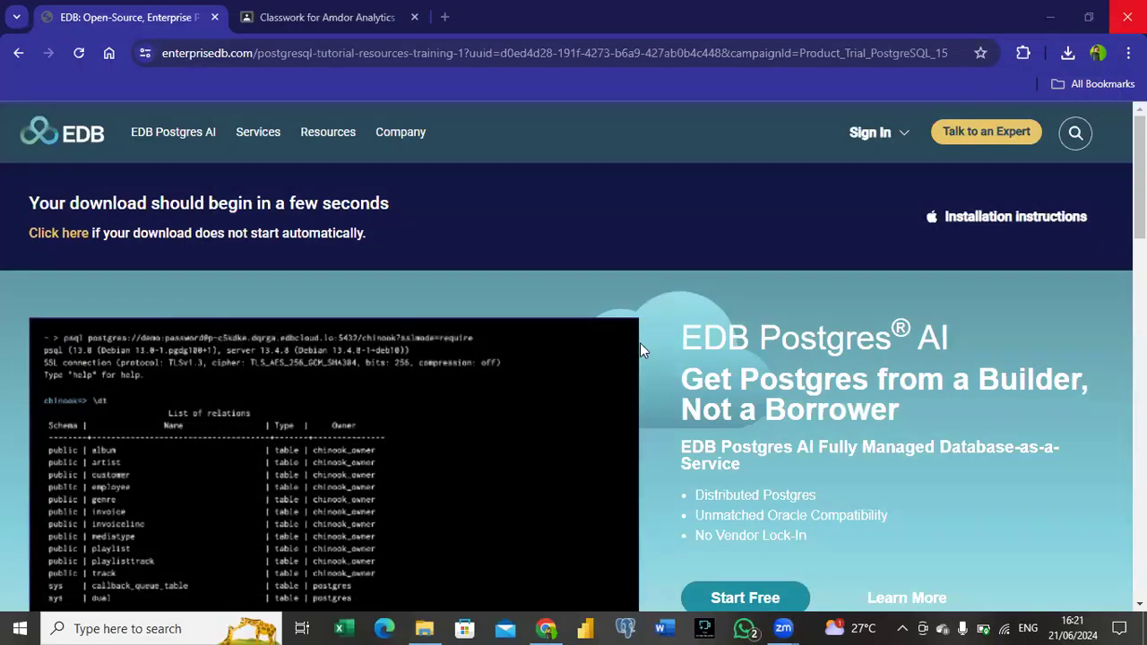